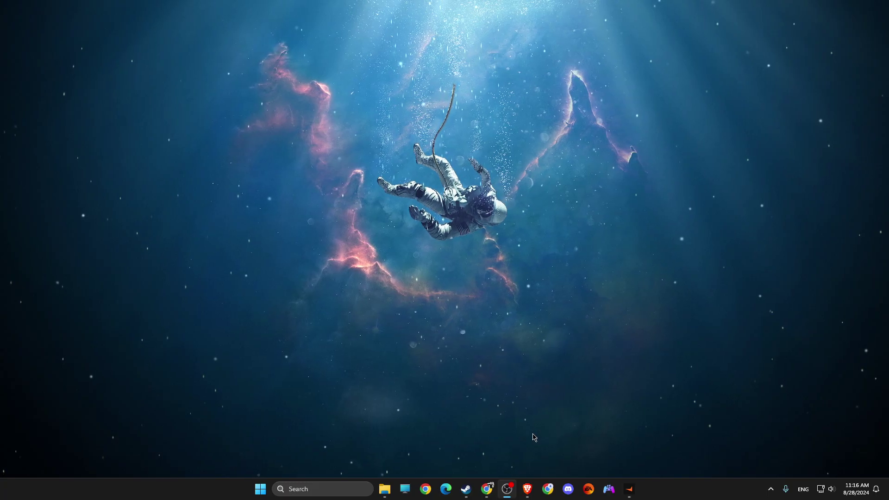
Step: Launch Brave and go to Settings → Autofill and passwords
left_click(527, 490)
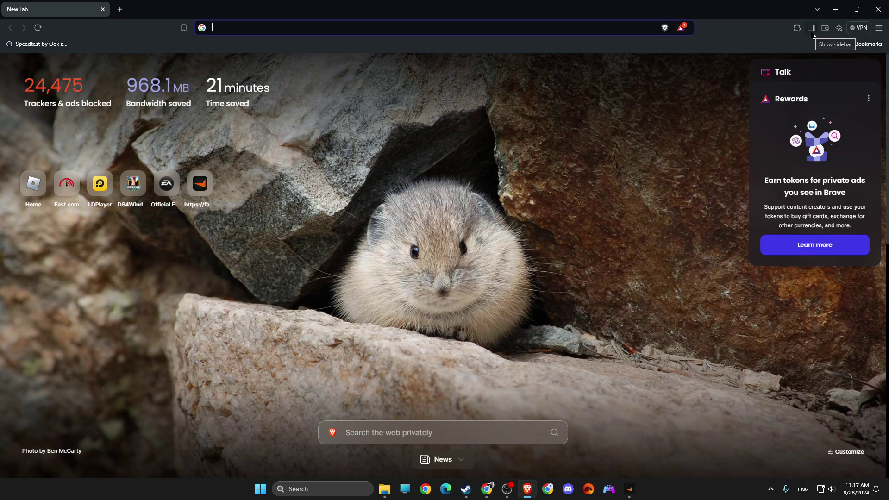
left_click(879, 30)
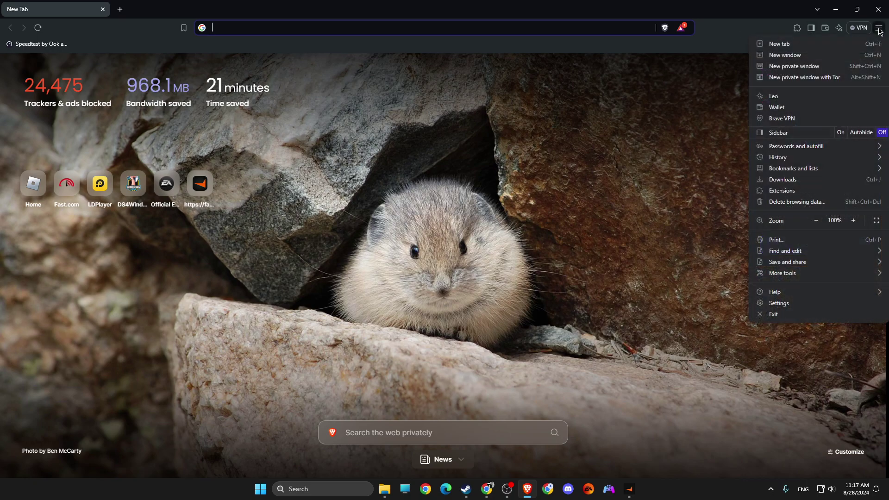
left_click(777, 303)
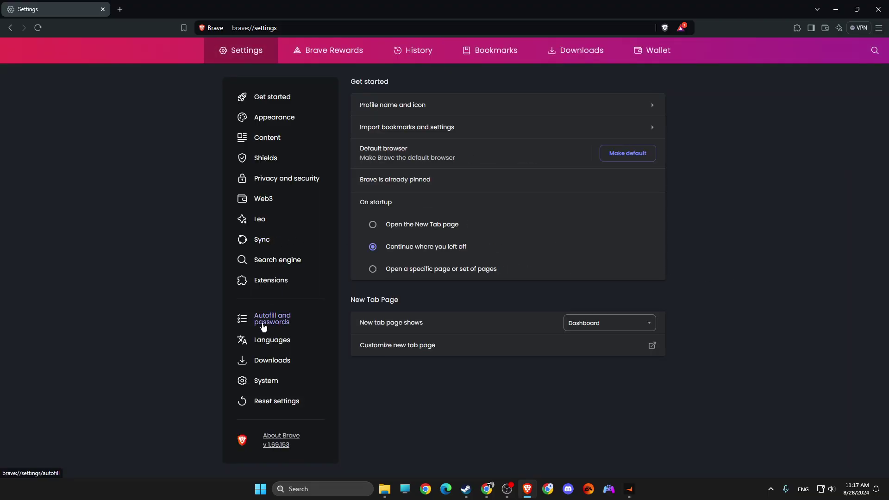
left_click(265, 327)
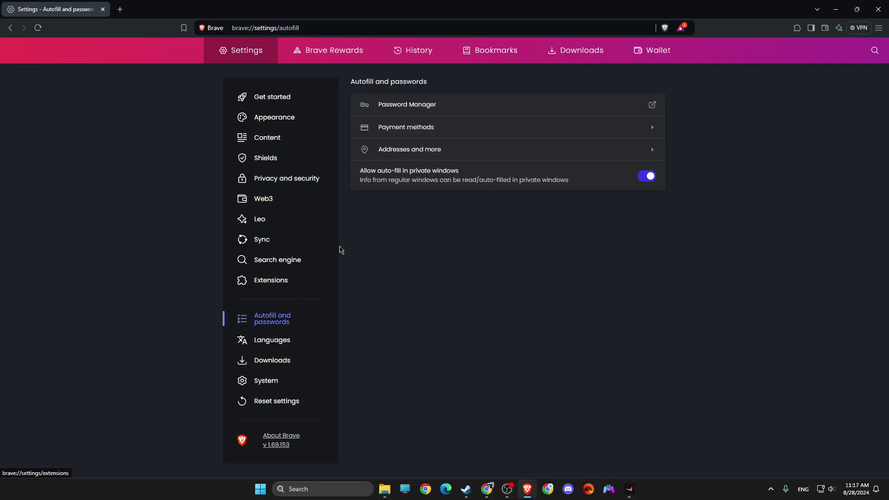
Step: Open Password Manager and view the saved activision.com login entry
left_click(405, 104)
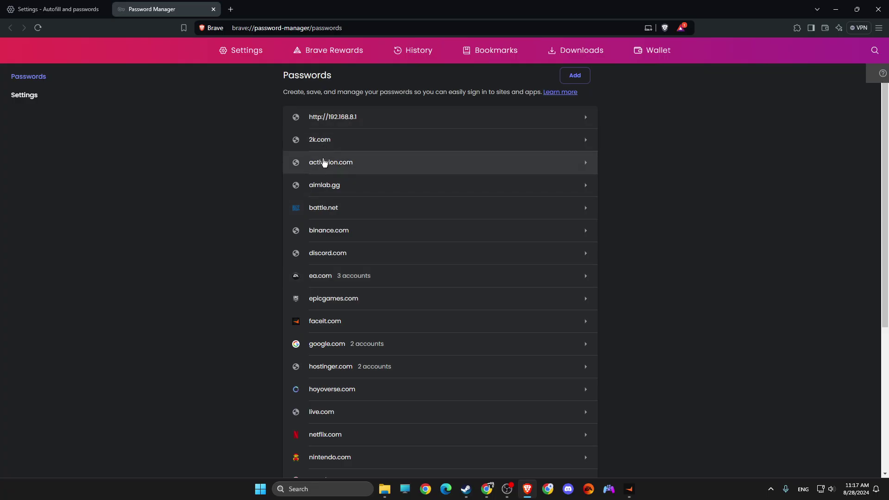
left_click(324, 163)
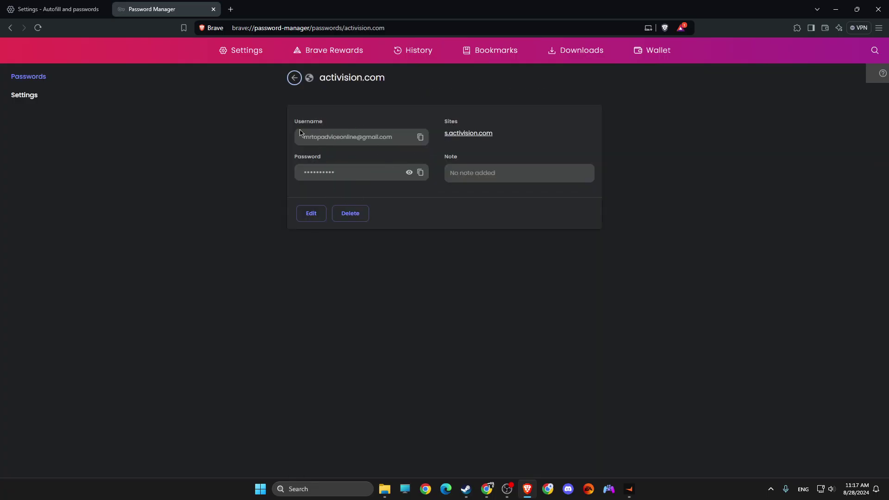